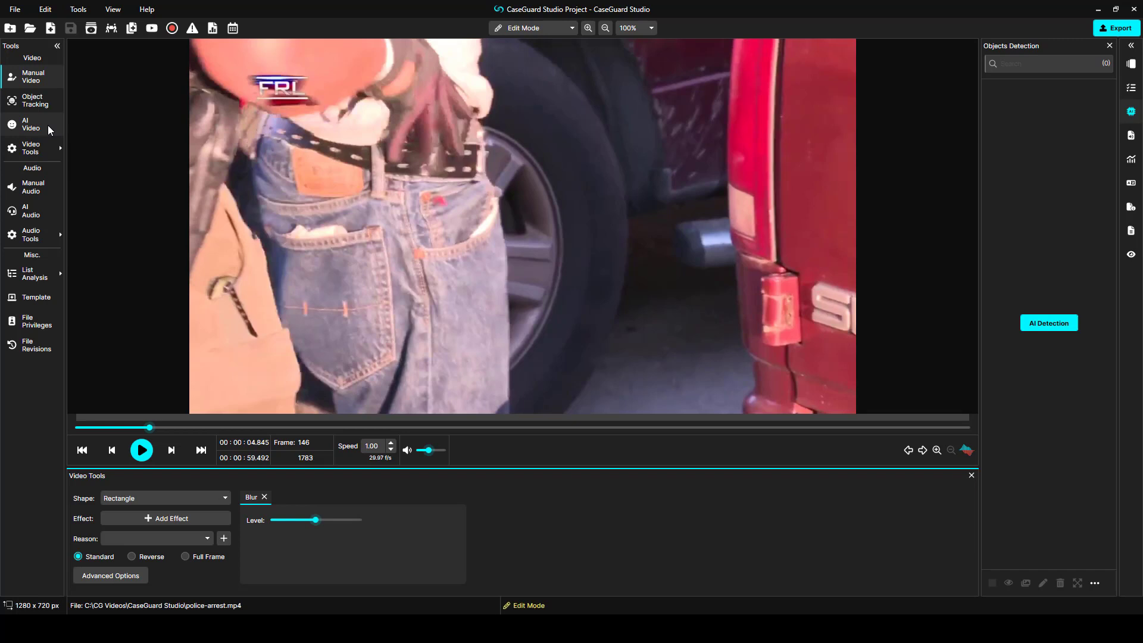
# Start AI video detection for Faces/Heads and License Plates.
pyautogui.click(50, 130)
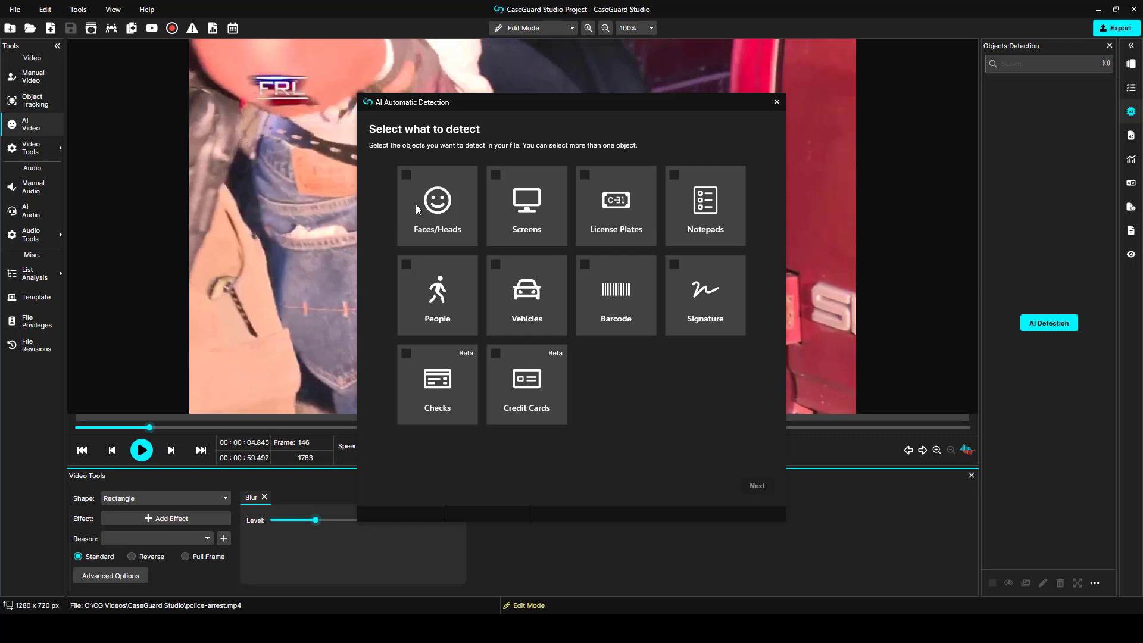
pyautogui.click(415, 205)
pyautogui.click(616, 204)
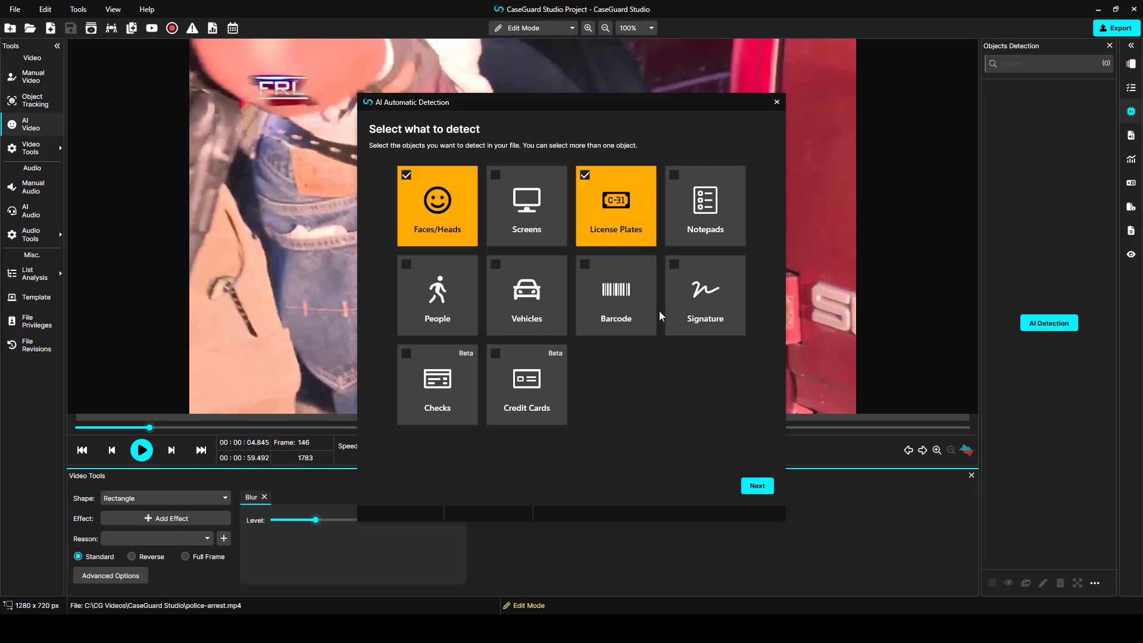
# Give detected faces an ellipse blur with reason #01a.
pyautogui.click(758, 489)
pyautogui.click(447, 180)
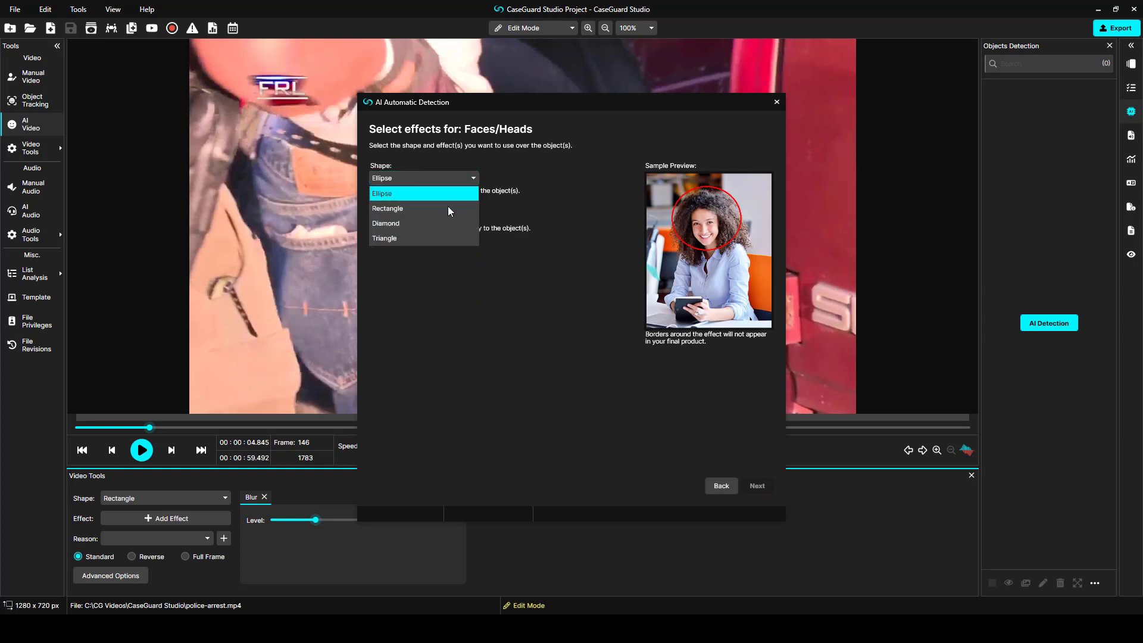
pyautogui.click(441, 195)
pyautogui.click(429, 217)
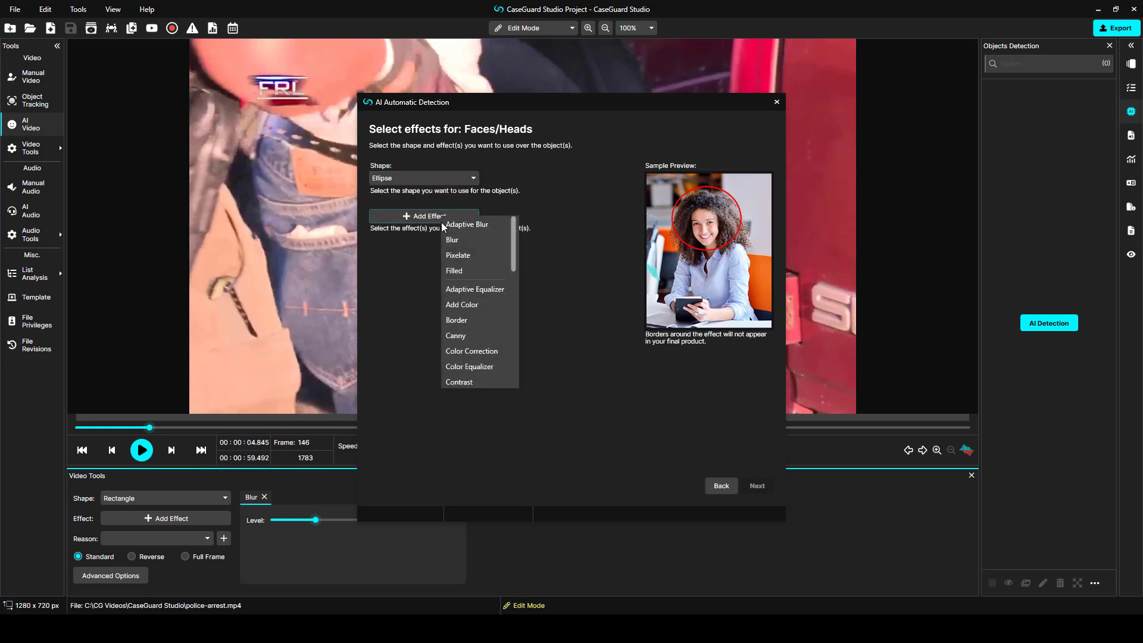
pyautogui.click(460, 223)
pyautogui.moveTo(450, 277); pyautogui.dragTo(477, 277)
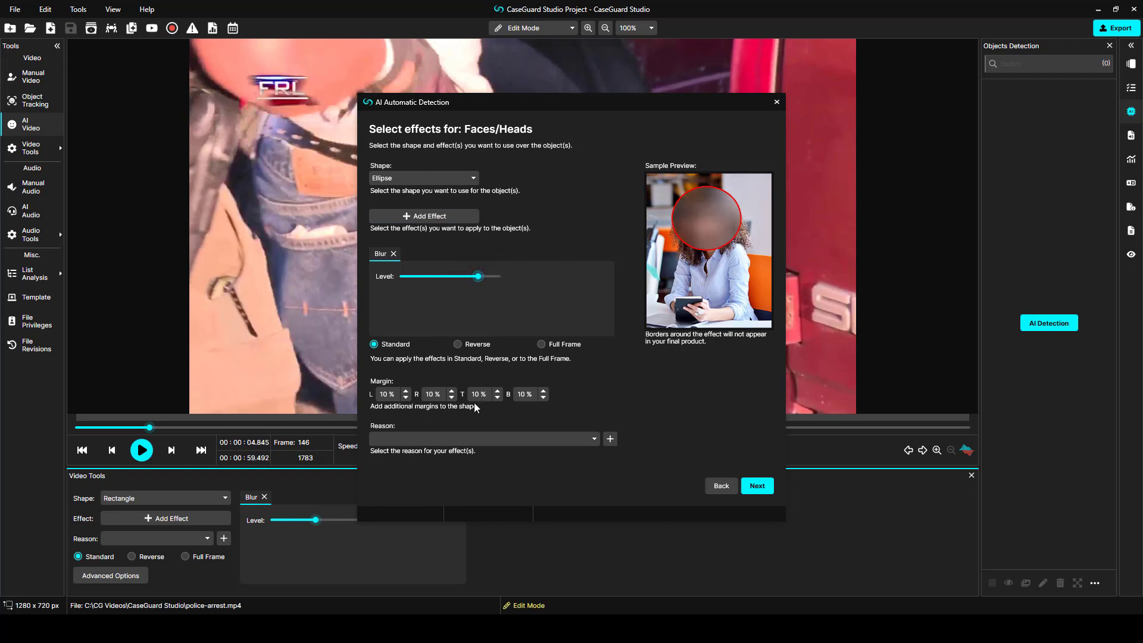
pyautogui.click(475, 439)
pyautogui.click(447, 470)
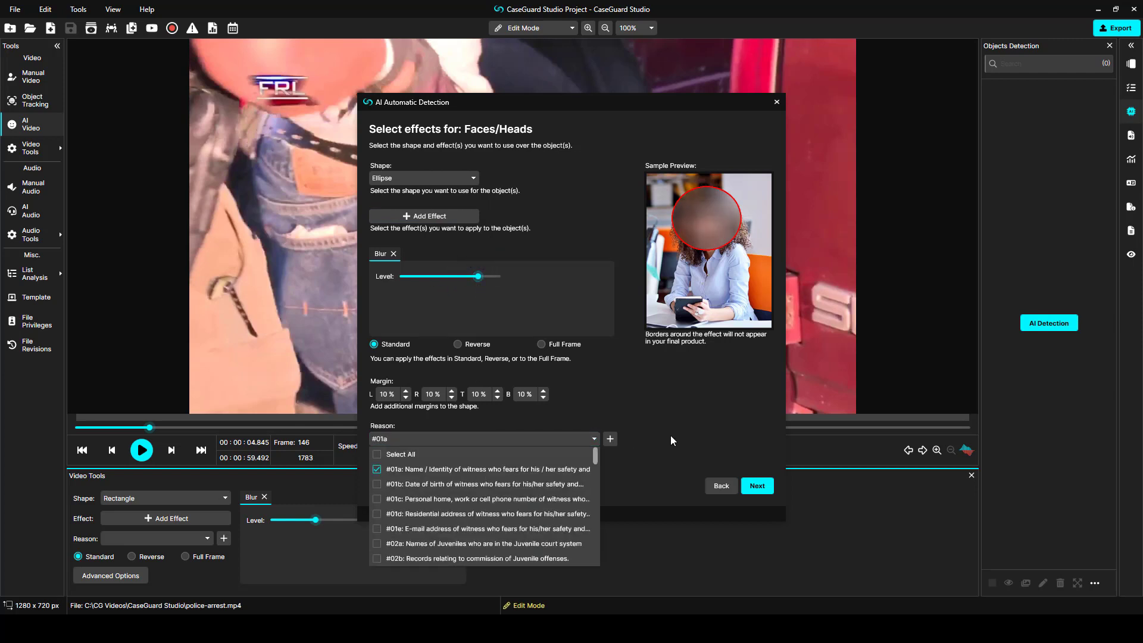
# Give license plates a pixelate effect with a redaction reason, then run detection.
pyautogui.click(758, 486)
pyautogui.click(425, 216)
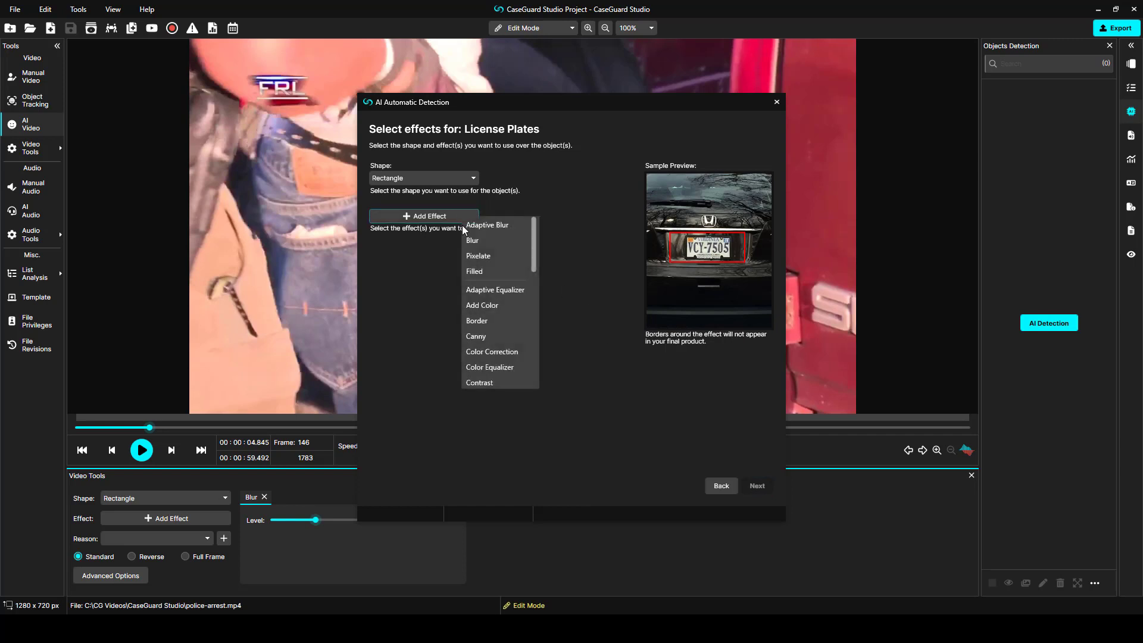
pyautogui.click(483, 233)
pyautogui.moveTo(406, 277); pyautogui.dragTo(427, 277)
pyautogui.click(481, 437)
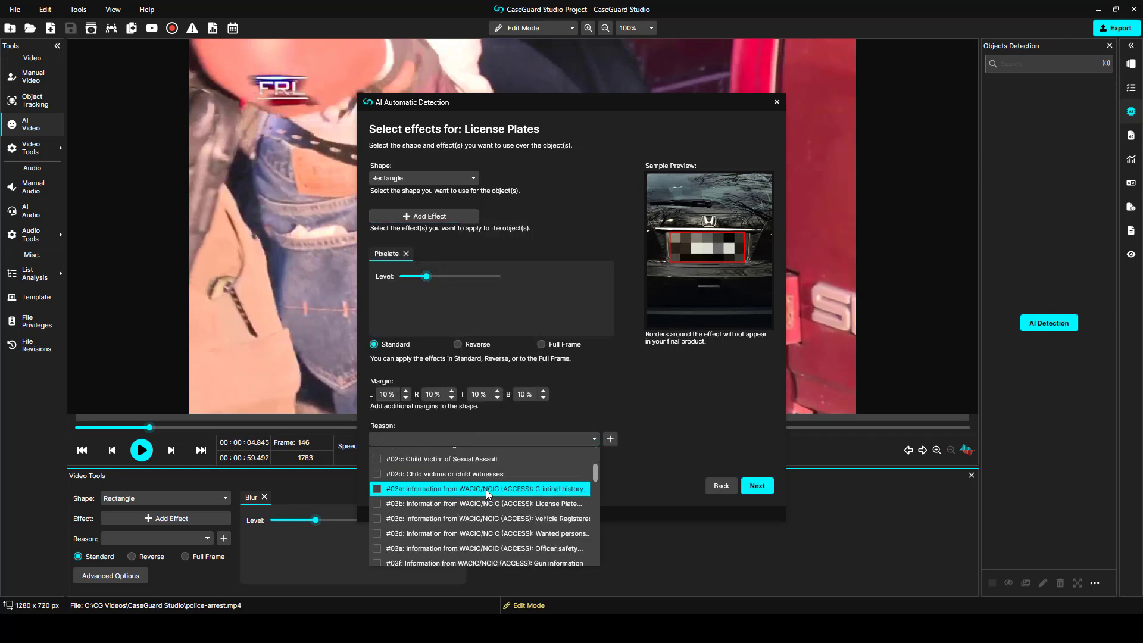
pyautogui.click(486, 501)
pyautogui.click(753, 487)
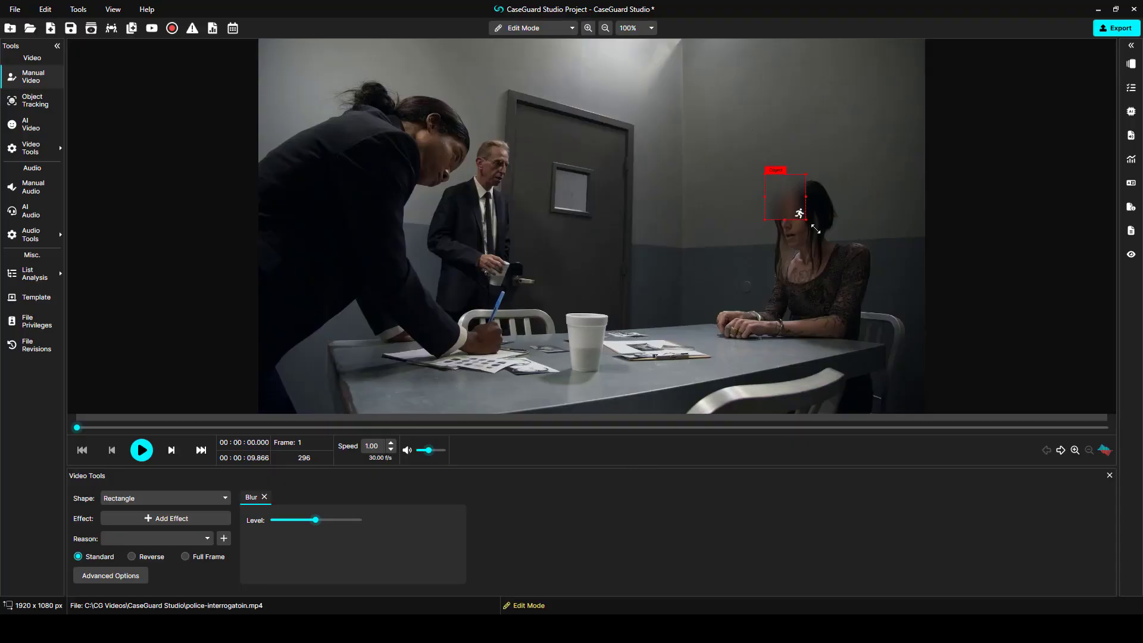
# Draw a blur box over the seated woman's face and play the video to check it.
pyautogui.moveTo(835, 248); pyautogui.dragTo(849, 258)
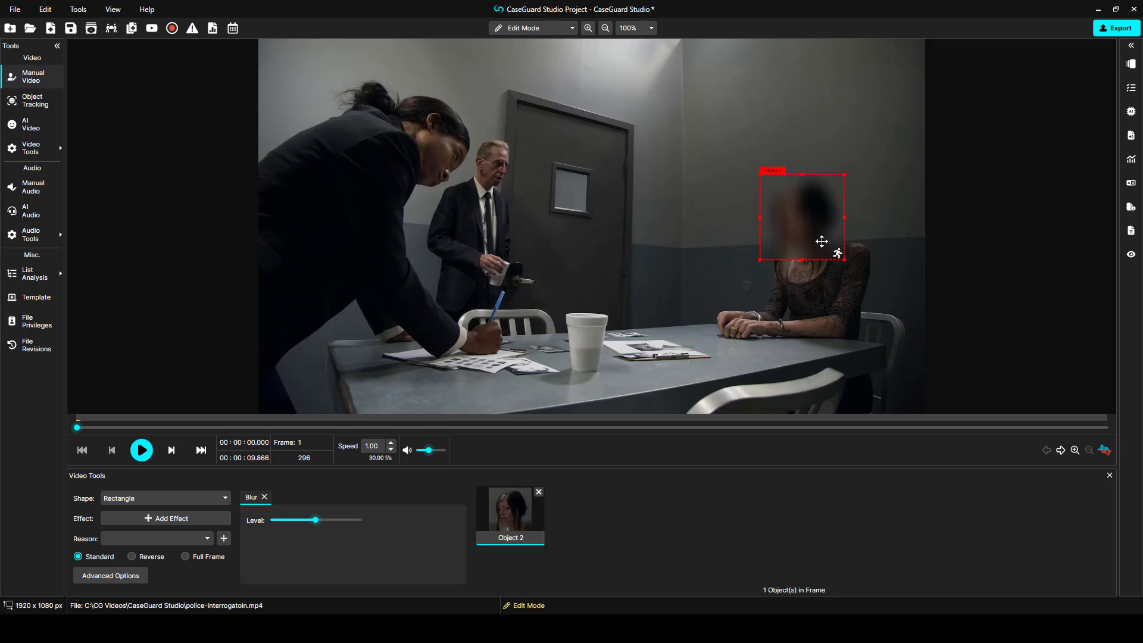
pyautogui.press('space')
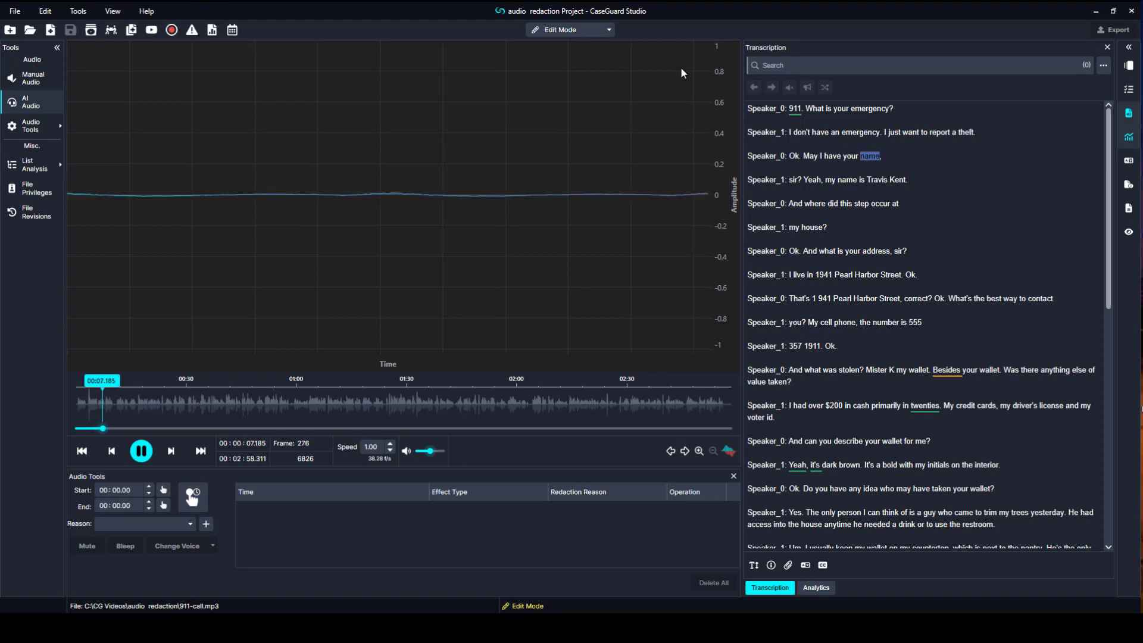
# Pause the 911 call and mute every occurrence of the searched name.
pyautogui.press('space')
pyautogui.click(771, 65)
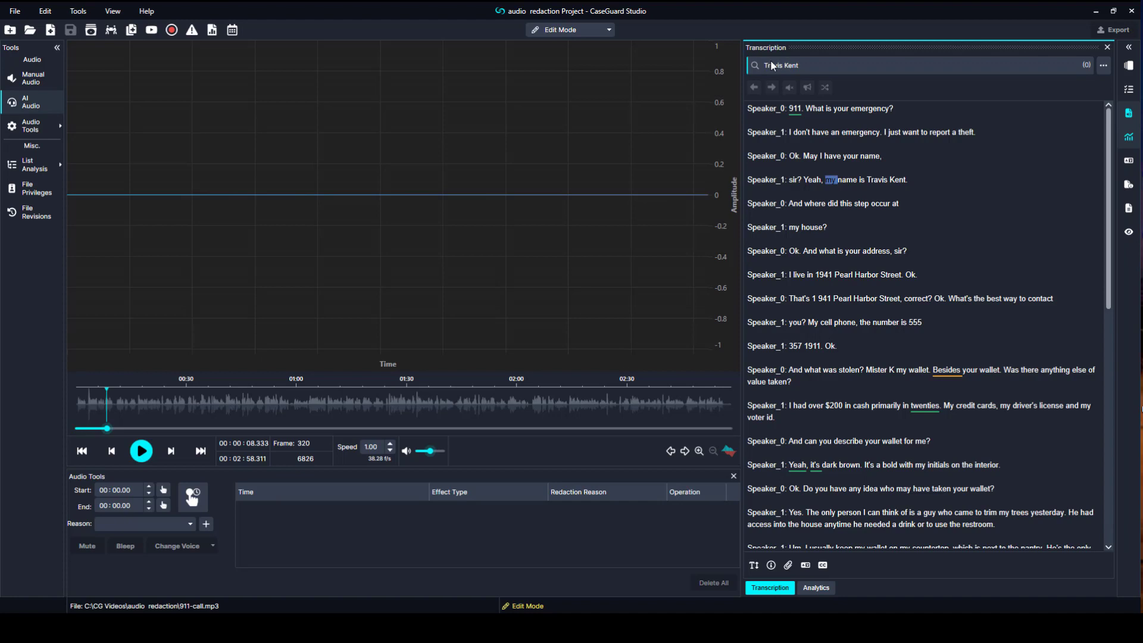
pyautogui.write('t')
pyautogui.click(796, 86)
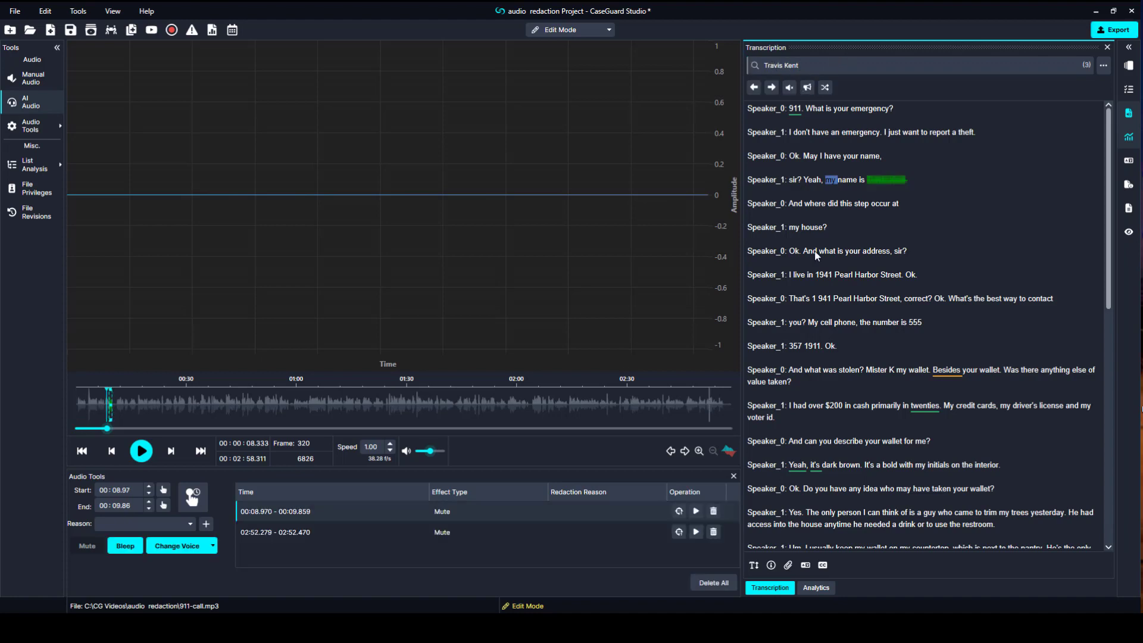
# In Analytics, filter entities to Type equal to Name and mute them all.
pyautogui.click(815, 587)
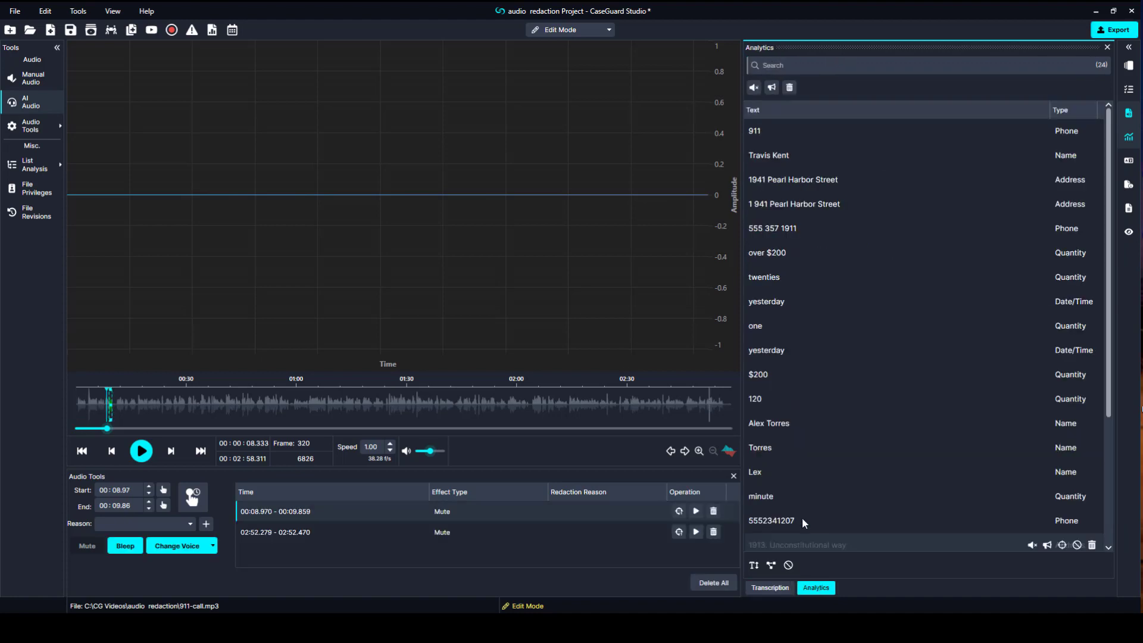
pyautogui.click(774, 64)
pyautogui.click(764, 82)
pyautogui.click(814, 85)
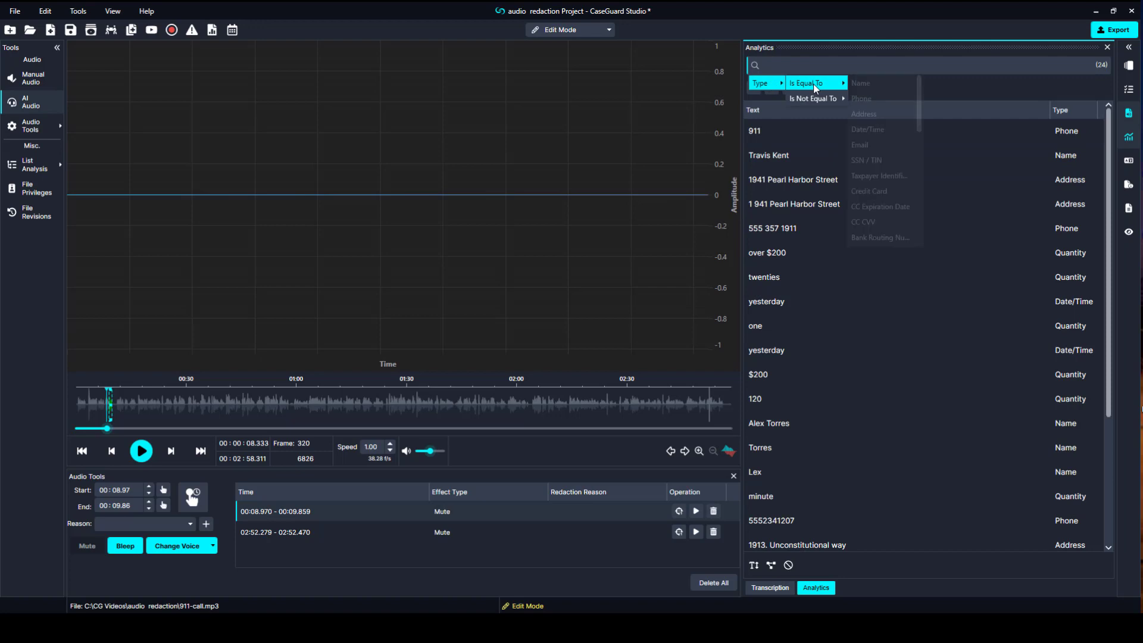
pyautogui.click(854, 83)
pyautogui.click(756, 89)
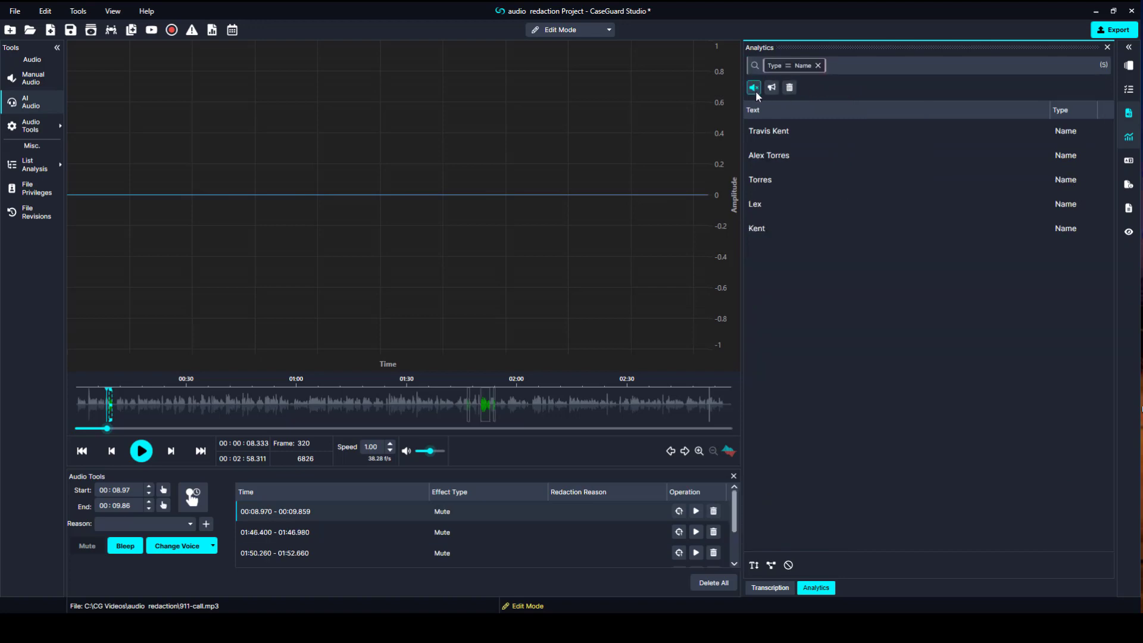
# Replace the Name filter with Type Phone and mute the phone numbers.
pyautogui.click(818, 65)
pyautogui.click(764, 83)
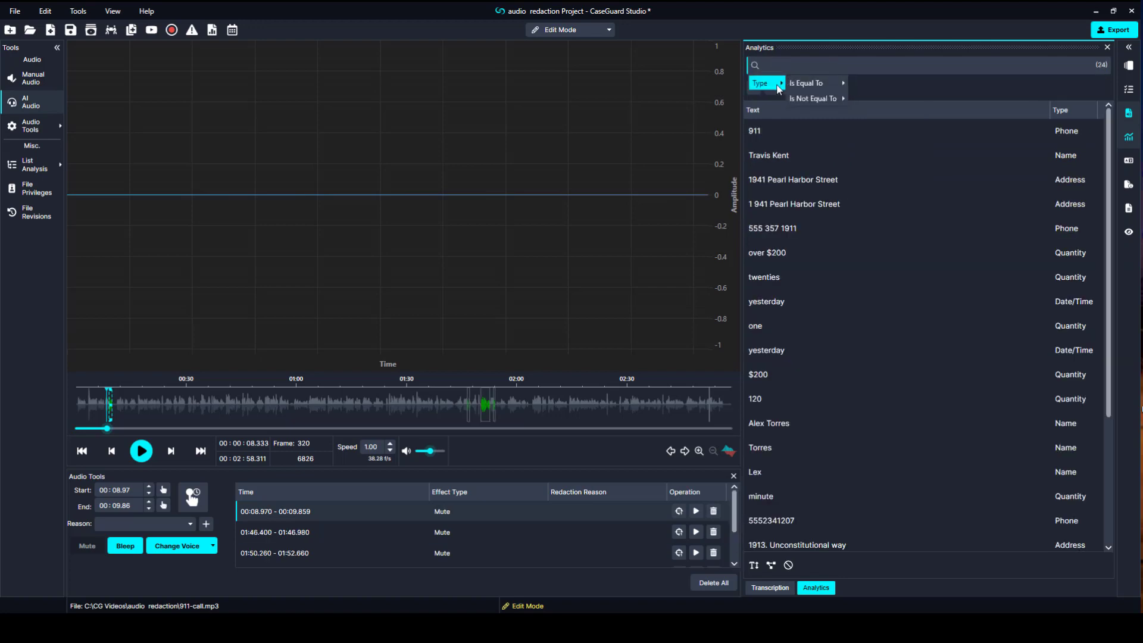
pyautogui.click(859, 99)
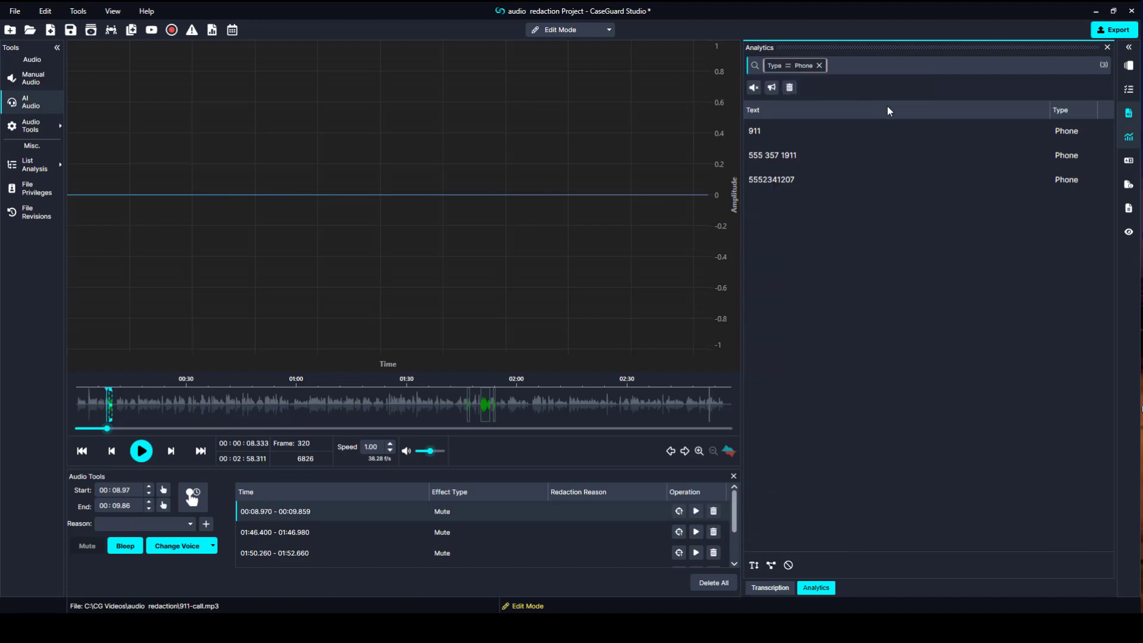
pyautogui.click(1042, 155)
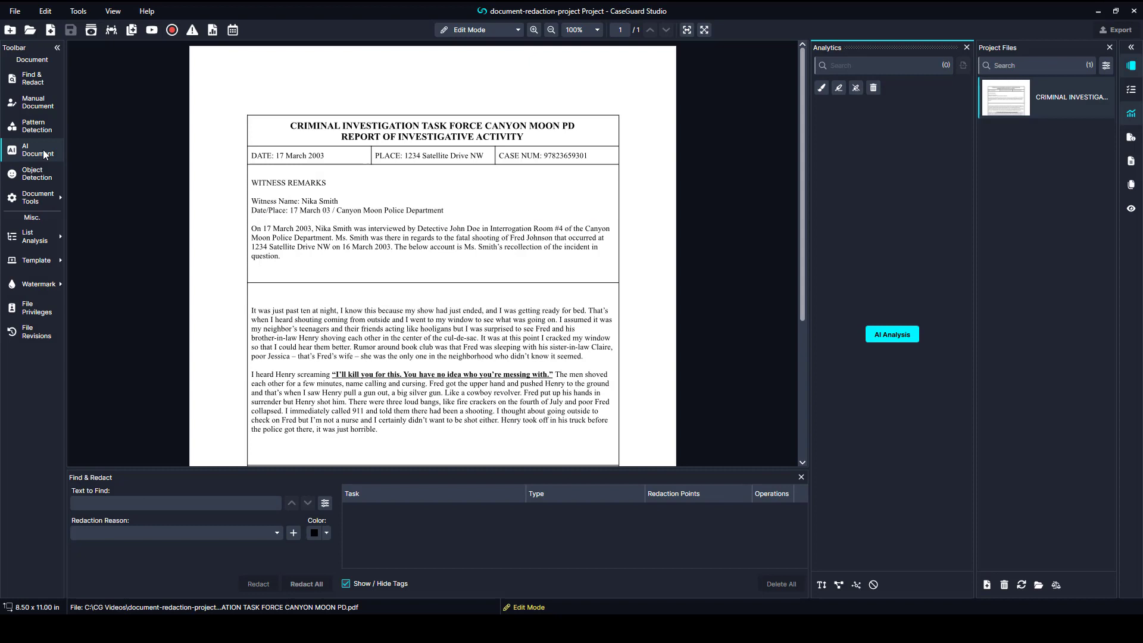
# Run AI analysis on the report for names, phones, addresses and emails.
pyautogui.click(45, 153)
pyautogui.click(469, 335)
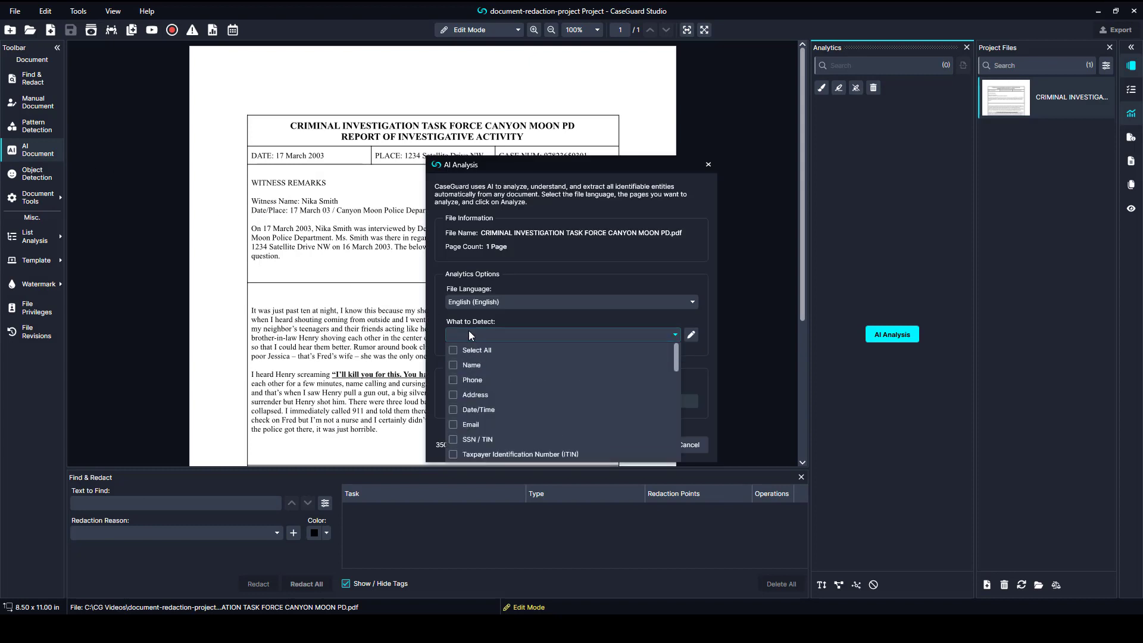
pyautogui.click(471, 364)
pyautogui.click(472, 394)
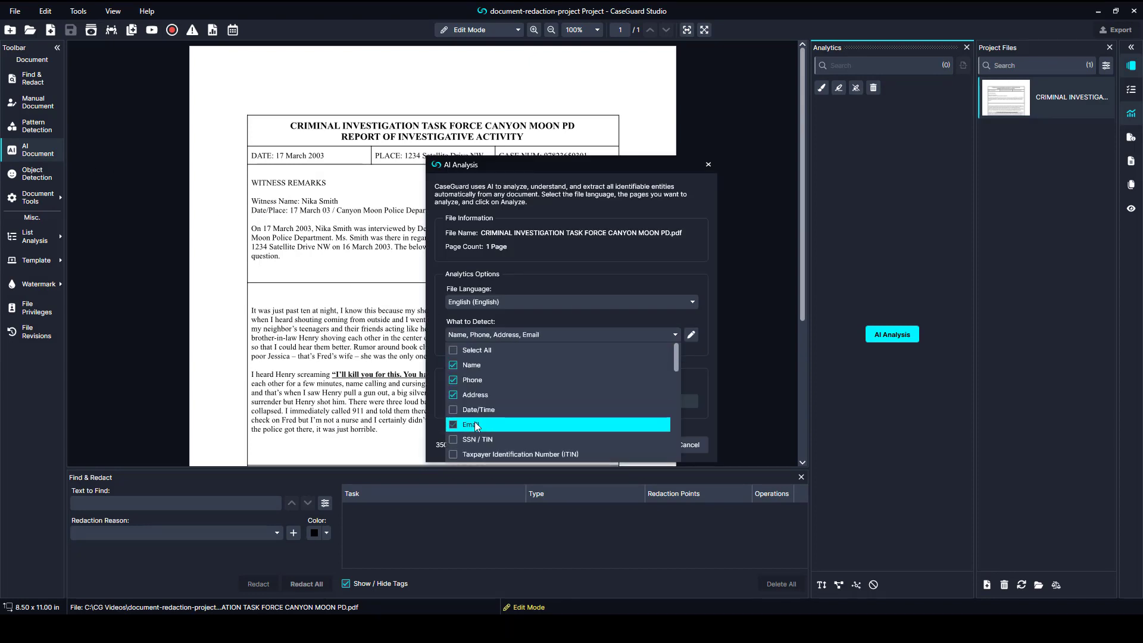
pyautogui.click(474, 424)
pyautogui.click(543, 319)
pyautogui.click(643, 445)
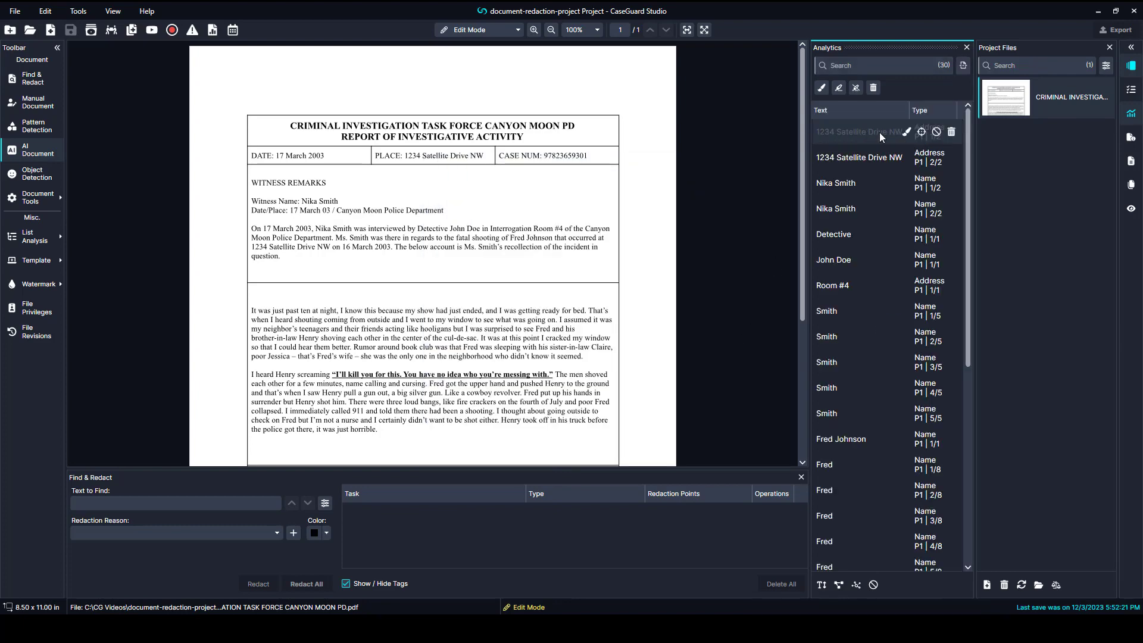
pyautogui.click(922, 133)
pyautogui.click(910, 157)
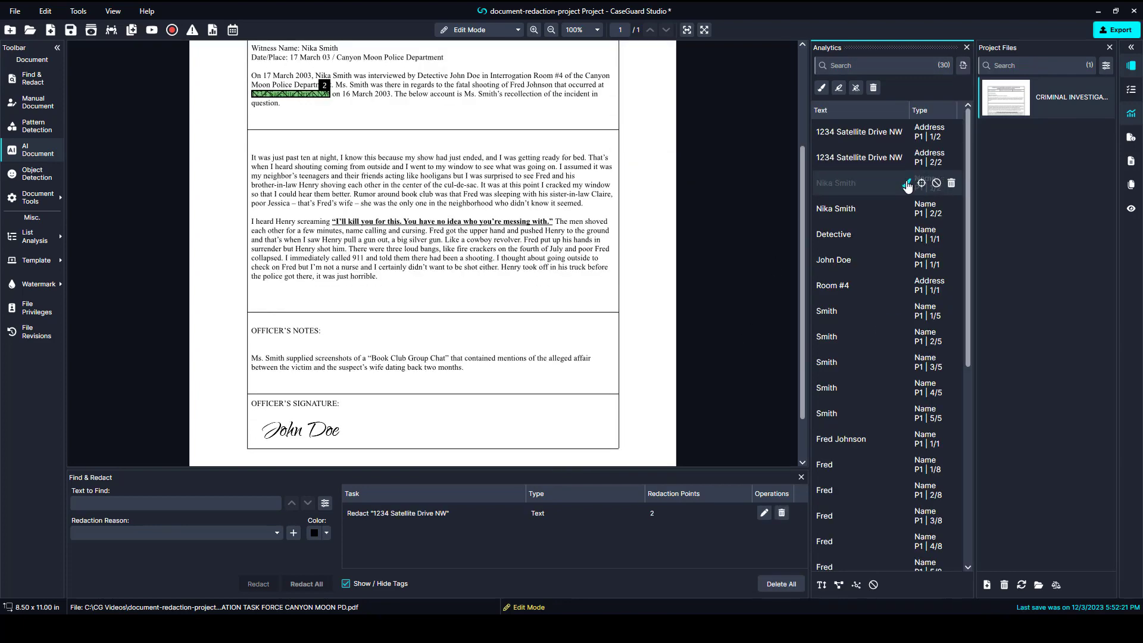
pyautogui.click(910, 183)
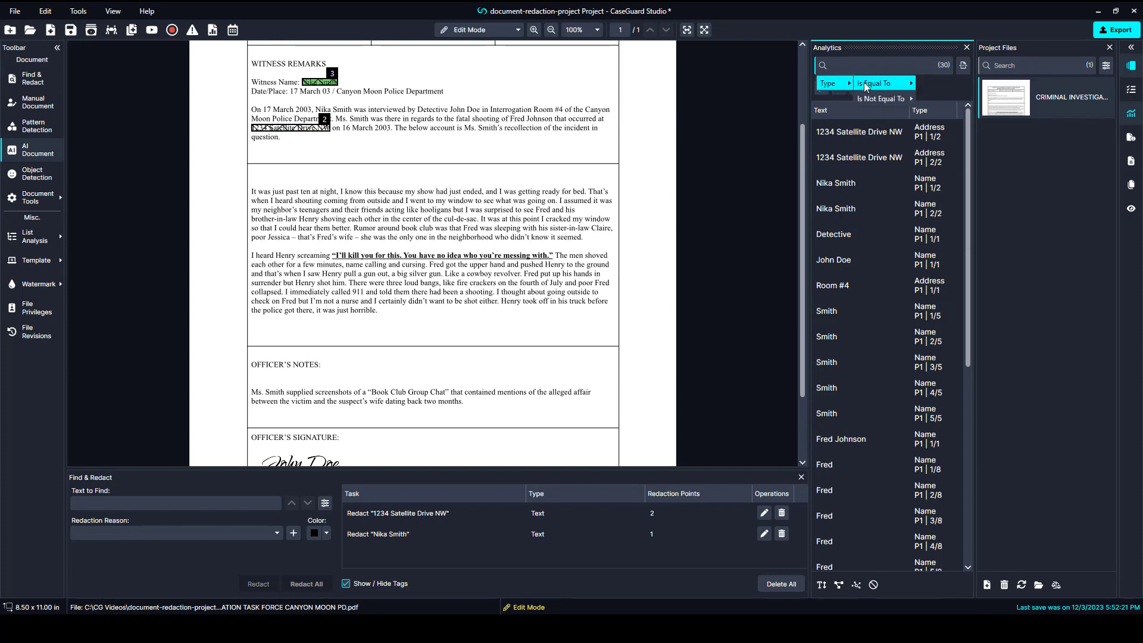
pyautogui.click(882, 84)
pyautogui.click(929, 87)
pyautogui.click(821, 88)
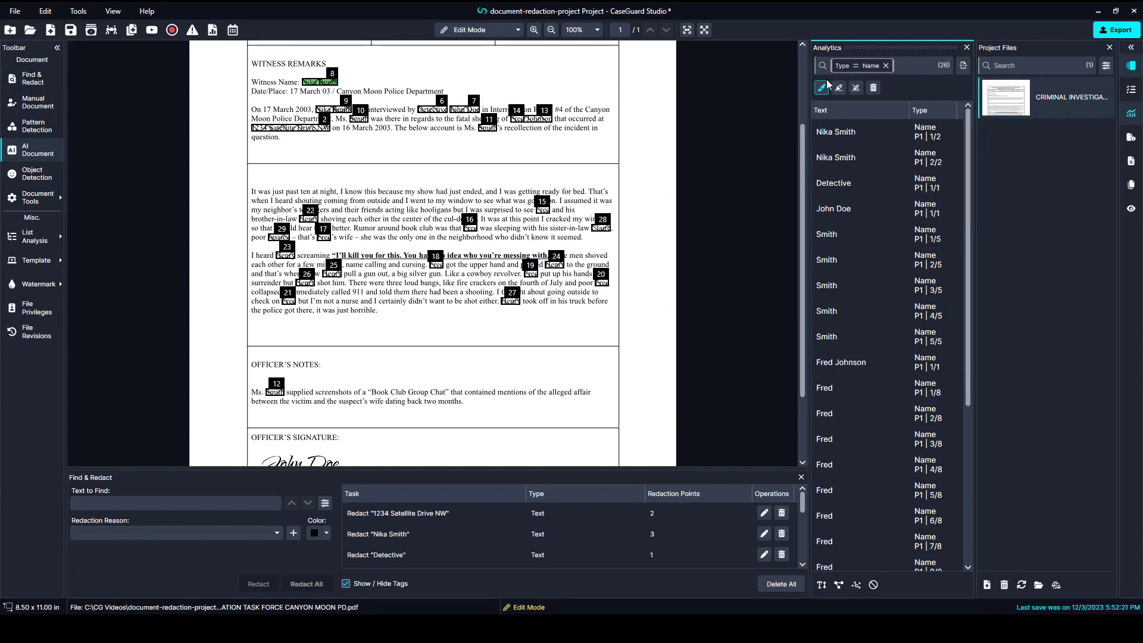
# Filter results to Type Address and redact all detected addresses.
pyautogui.click(886, 66)
pyautogui.click(873, 83)
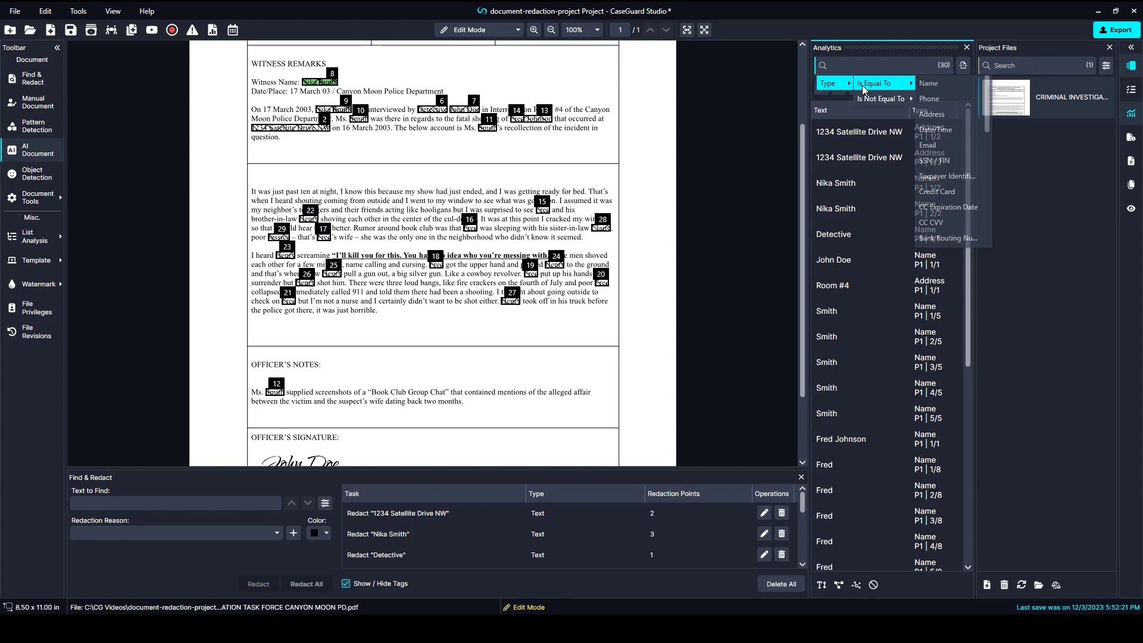
pyautogui.click(929, 116)
pyautogui.click(820, 88)
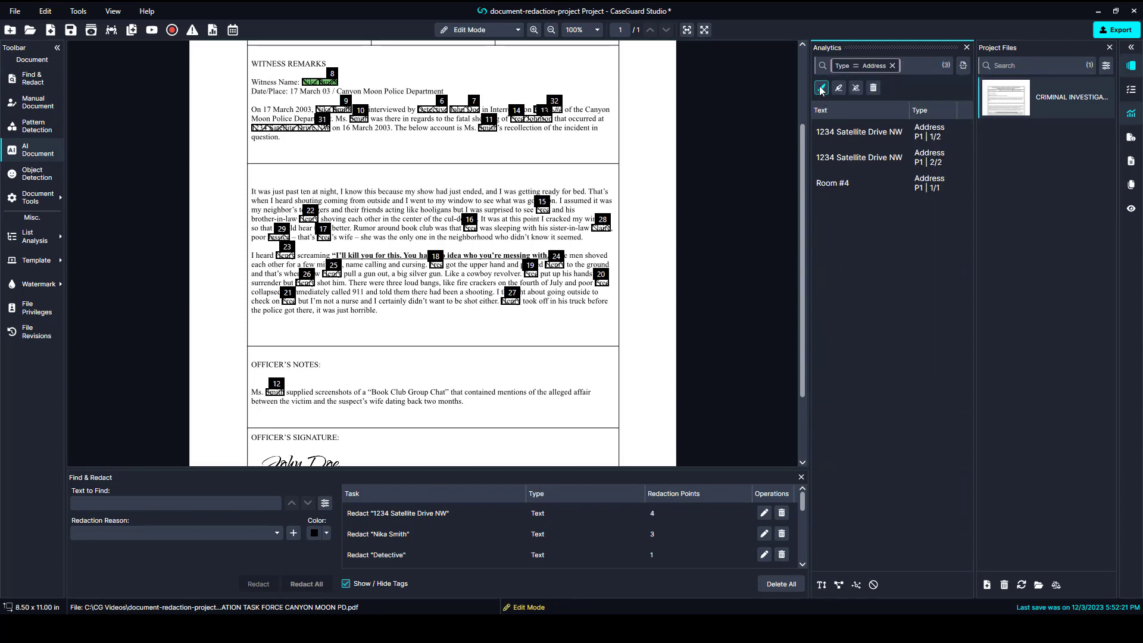
pyautogui.click(821, 88)
# Set manual document redactions to reason #01a and red colour.
pyautogui.click(17, 104)
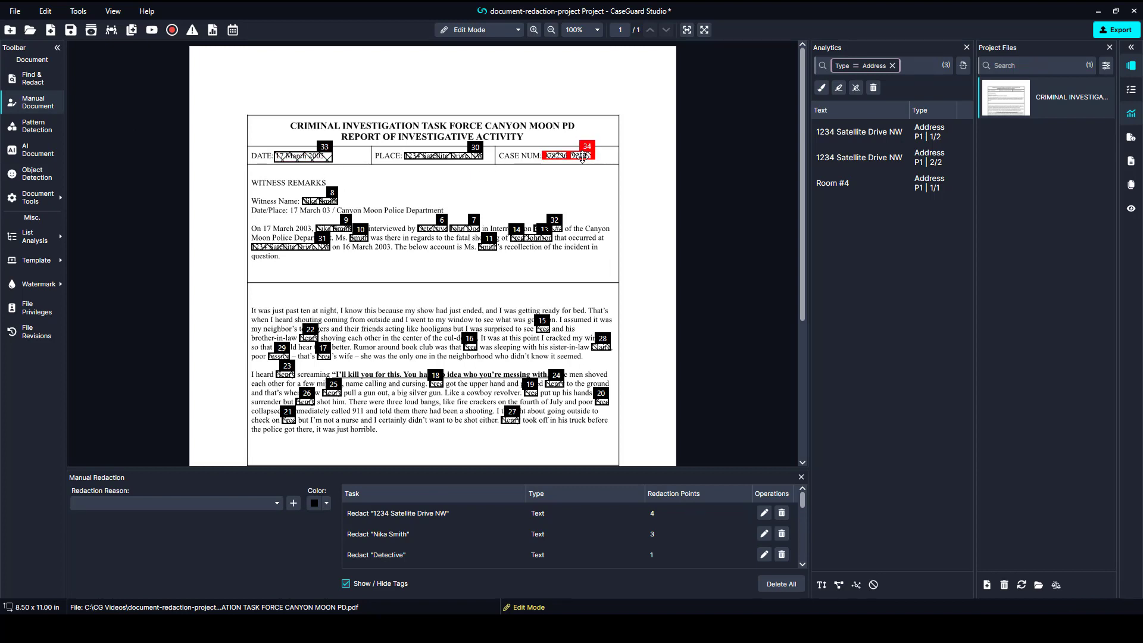
pyautogui.click(276, 505)
pyautogui.click(170, 535)
pyautogui.click(326, 504)
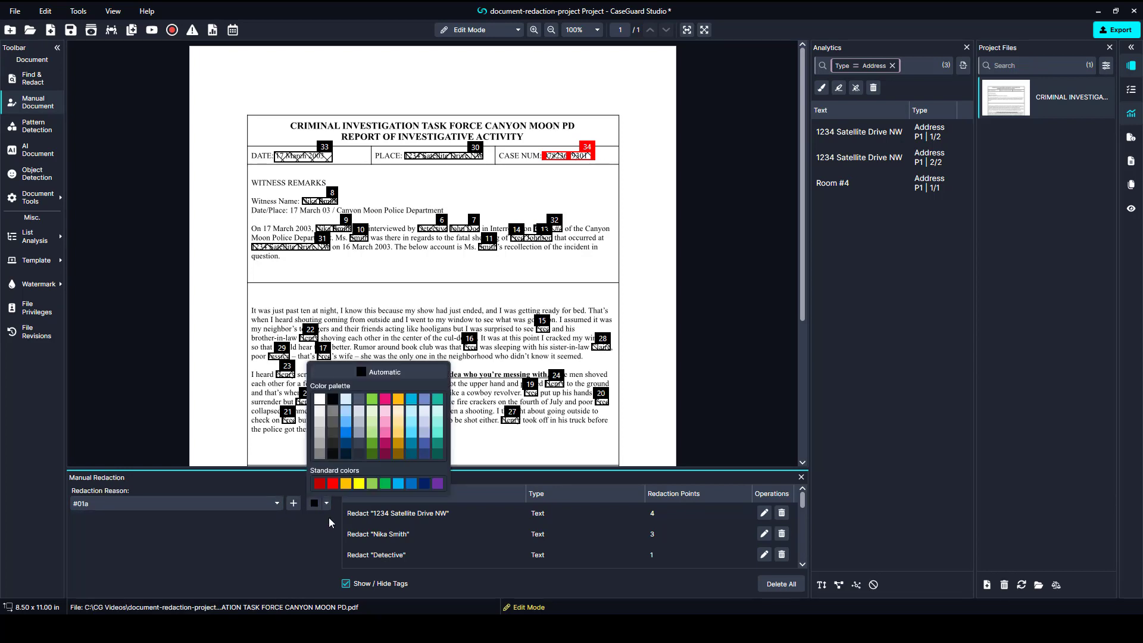
pyautogui.click(319, 485)
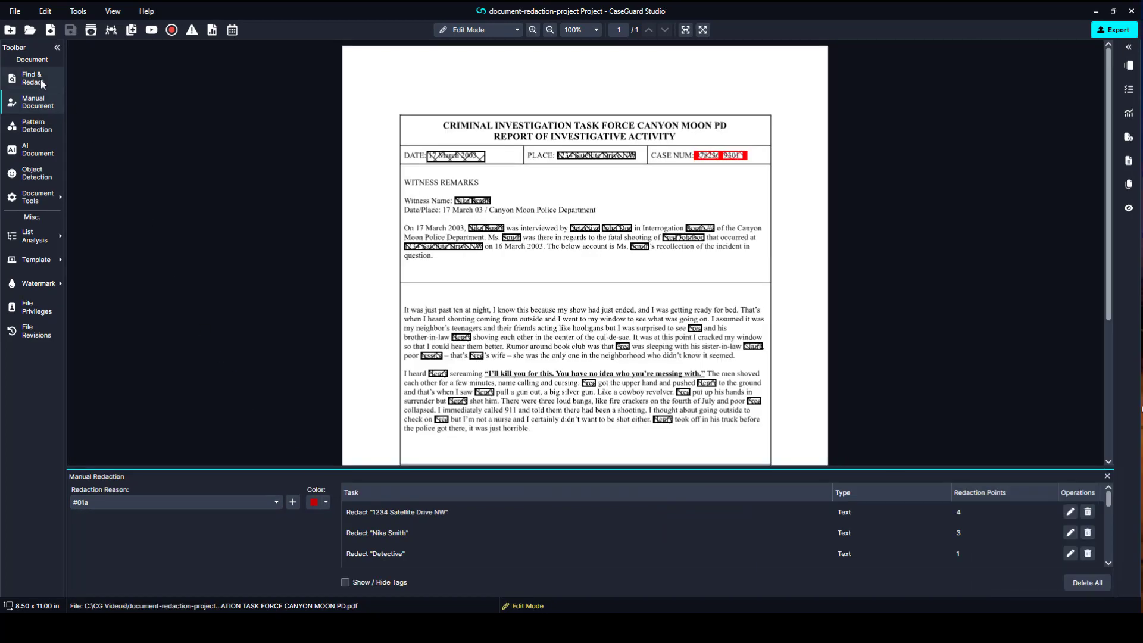
# Find and redact every 'July' in the report, then bring up the viewing mode choices.
pyautogui.click(39, 79)
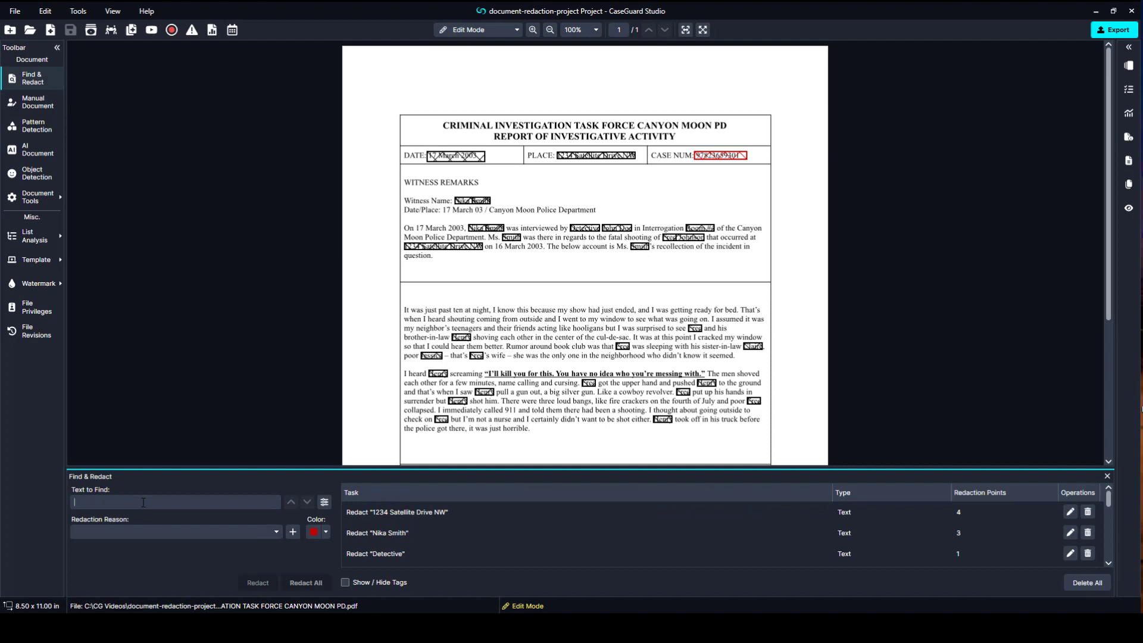
pyautogui.write('July')
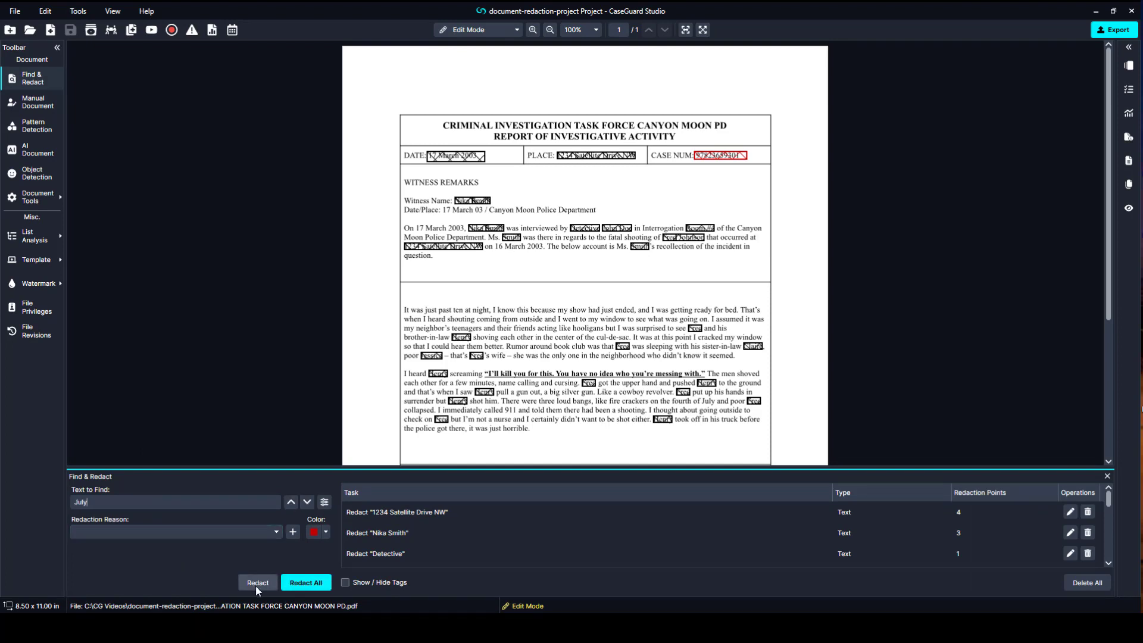
pyautogui.click(255, 585)
pyautogui.click(688, 332)
pyautogui.click(482, 30)
pyautogui.click(476, 76)
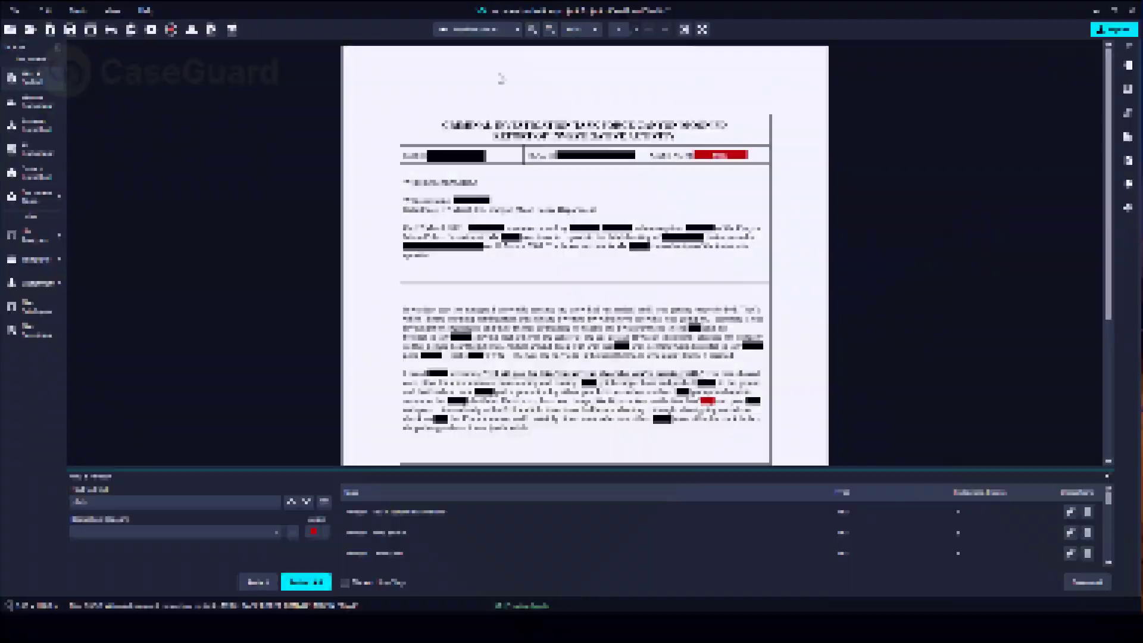